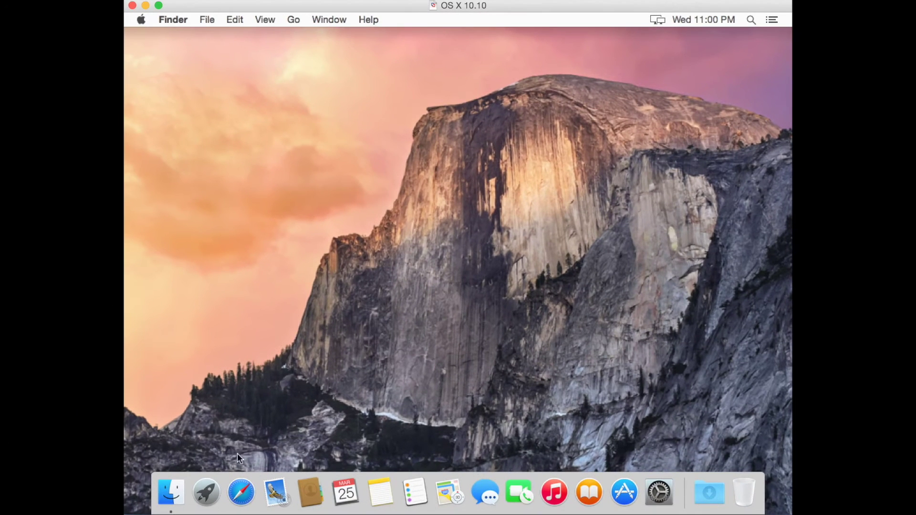
Launch Safari, load dashpay.io by entering dash, and go to its Downloads page
left_click(241, 488)
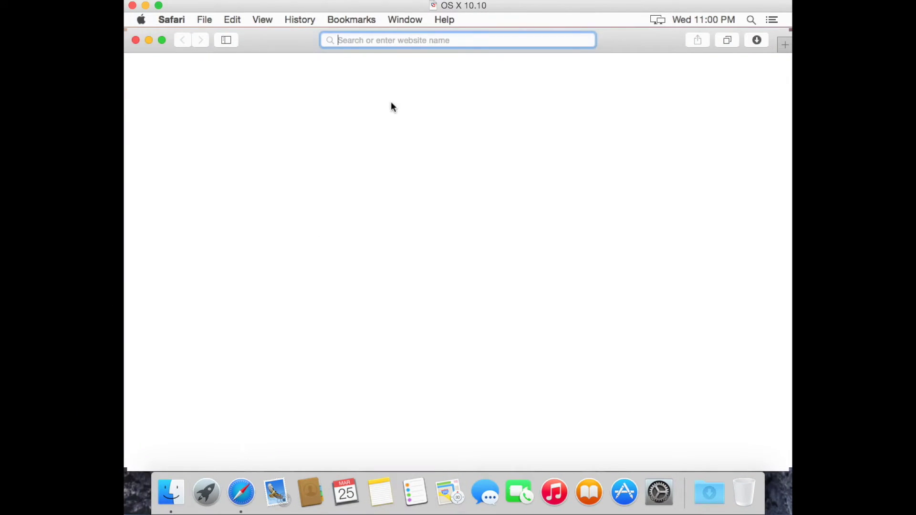
left_click(409, 40)
type("das")
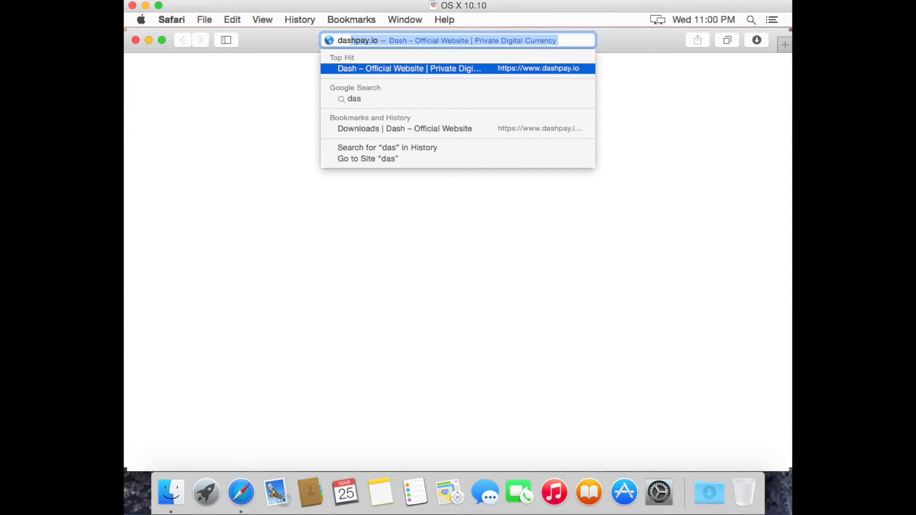
type("h")
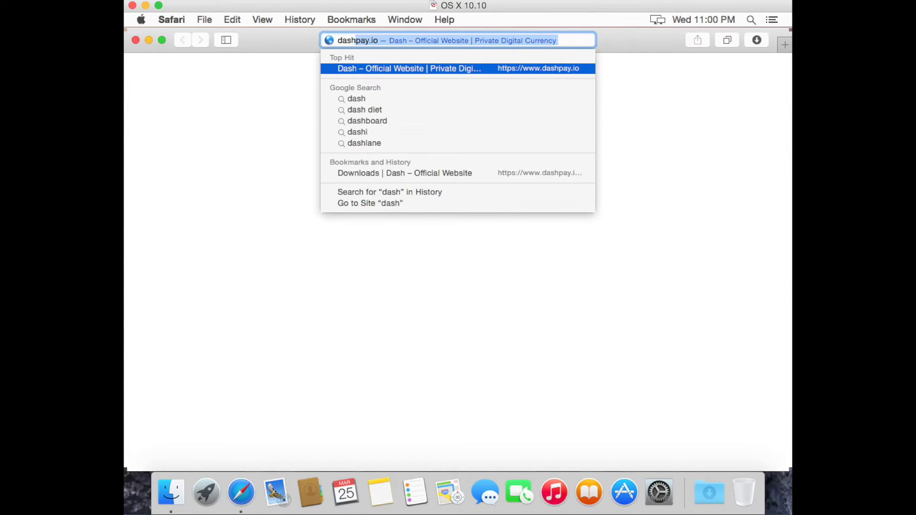
key("Return")
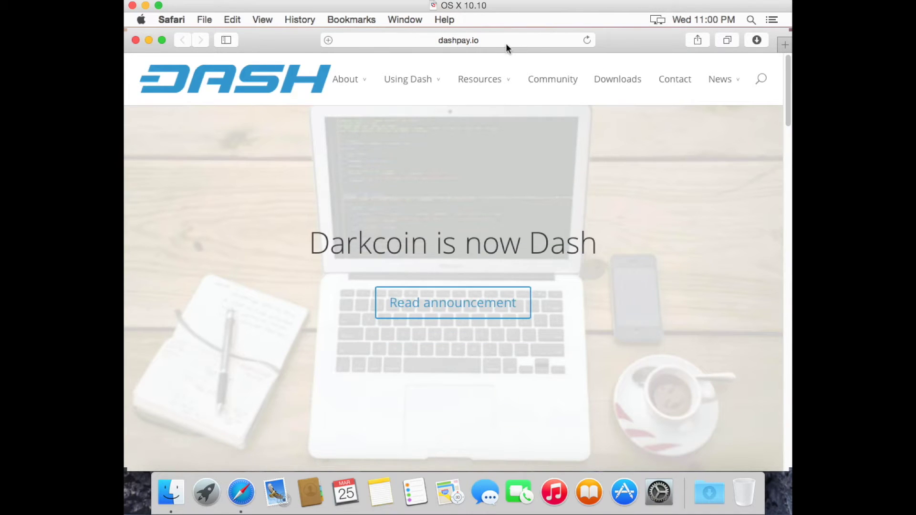
left_click(630, 82)
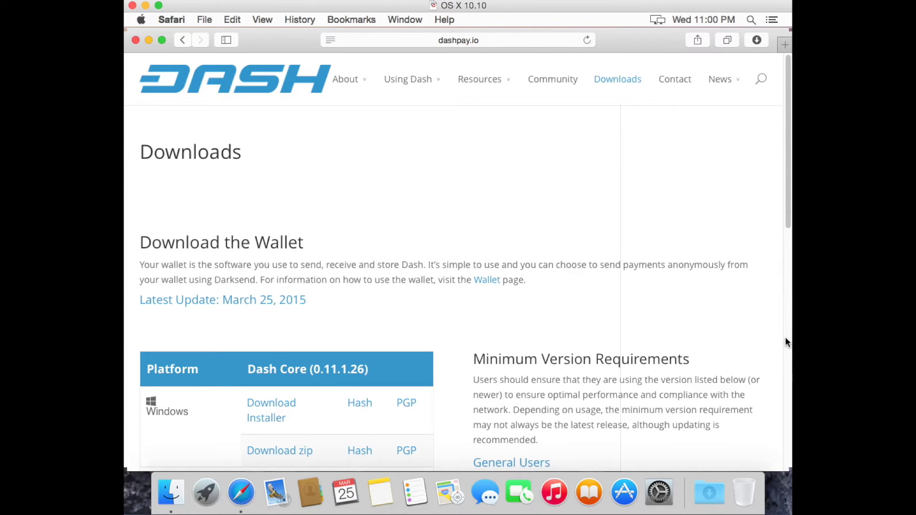
Scroll to the Mac OS X row and download the Dash Core .dmg wallet image
scroll(785, 337, "down", 10)
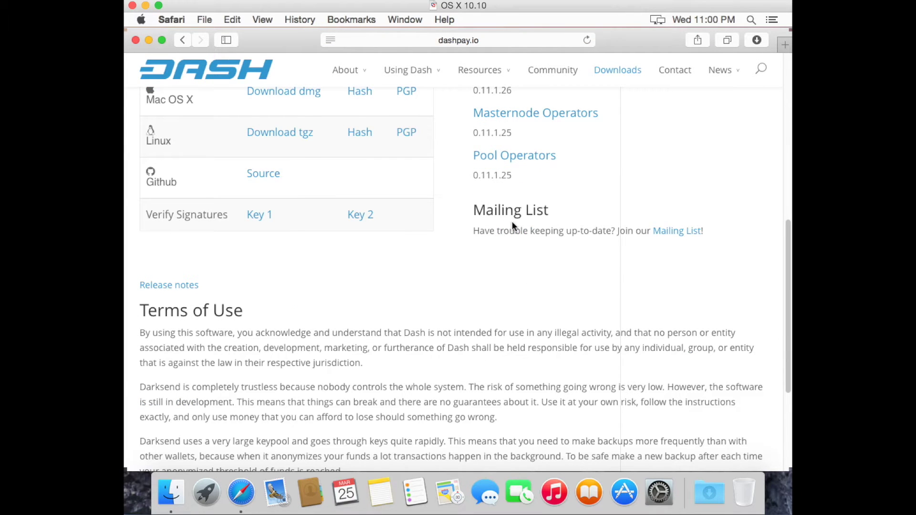
left_click(296, 94)
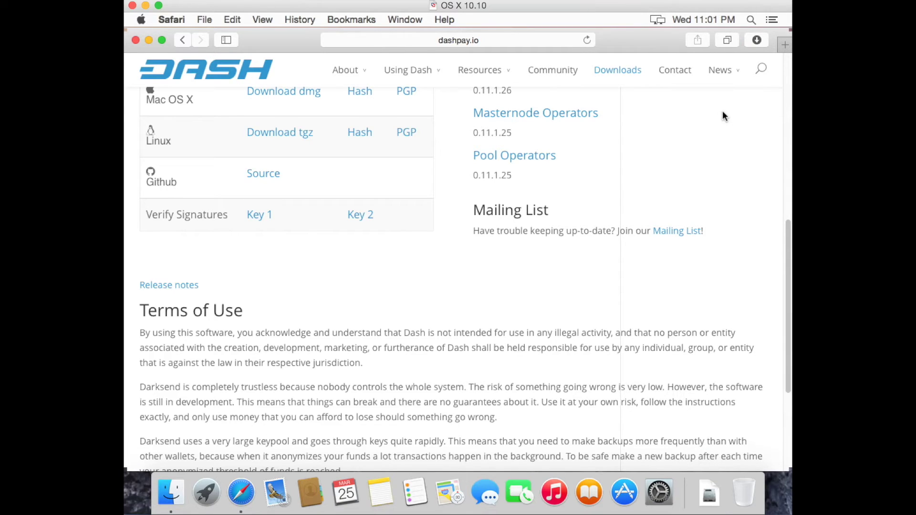
Open the downloaded dash-0.11.1.26-osx.dmg from Finder's Downloads folder
left_click(173, 497)
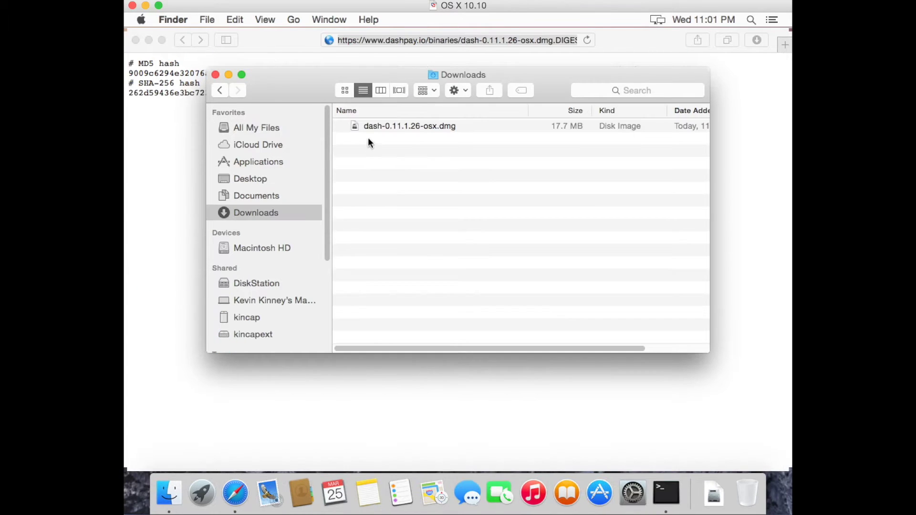
left_click(382, 126)
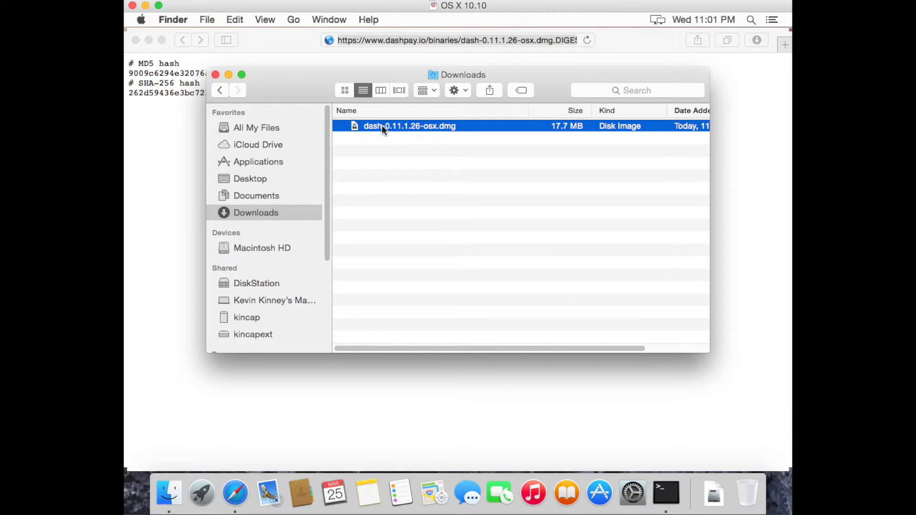
double_click(381, 125)
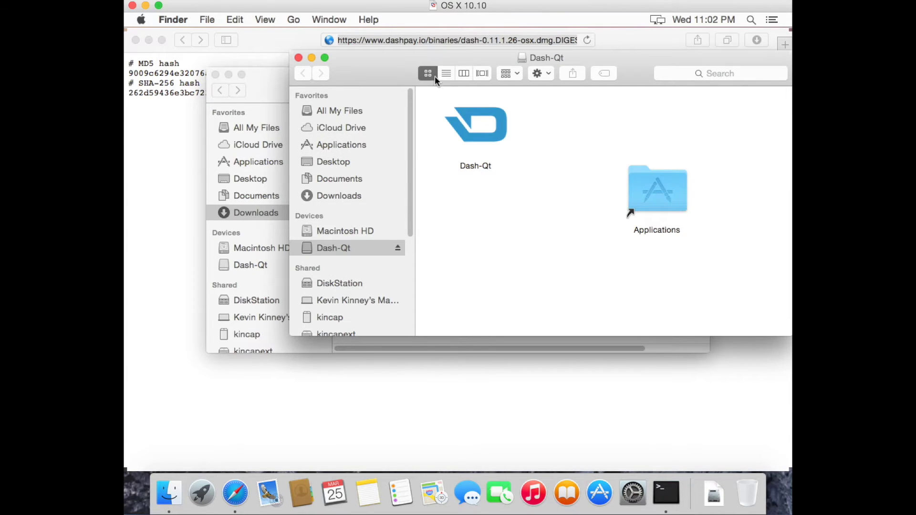
Copy the Dash-Qt app into Applications and eject the Dash-Qt volume
left_click_drag(440, 54, 361, 144)
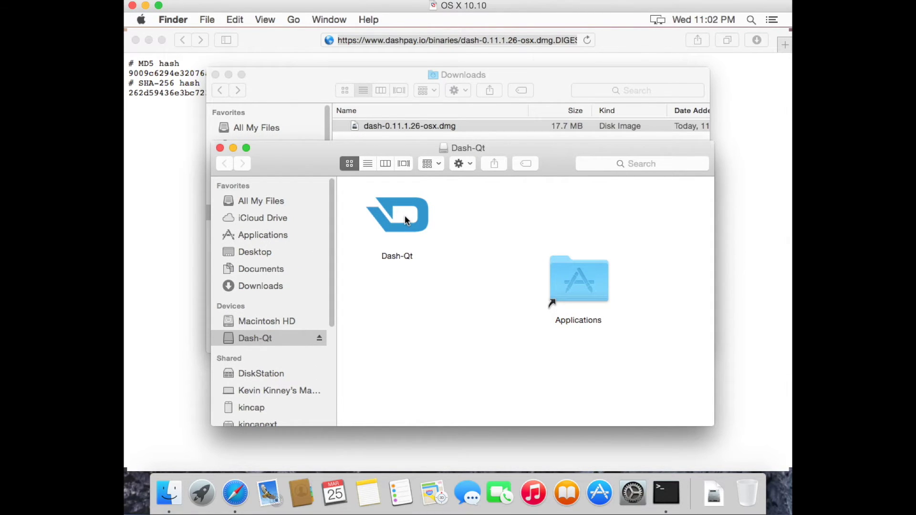
left_click_drag(406, 219, 437, 216)
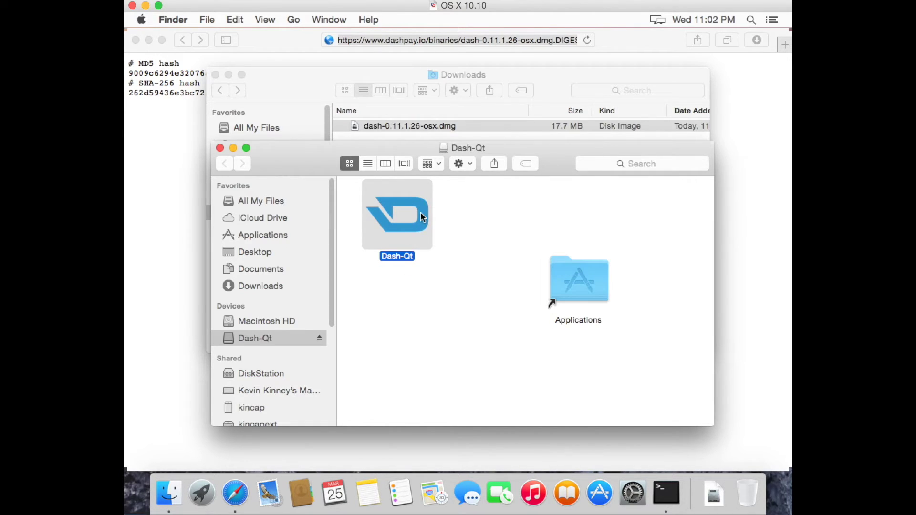
left_click_drag(401, 220, 586, 278)
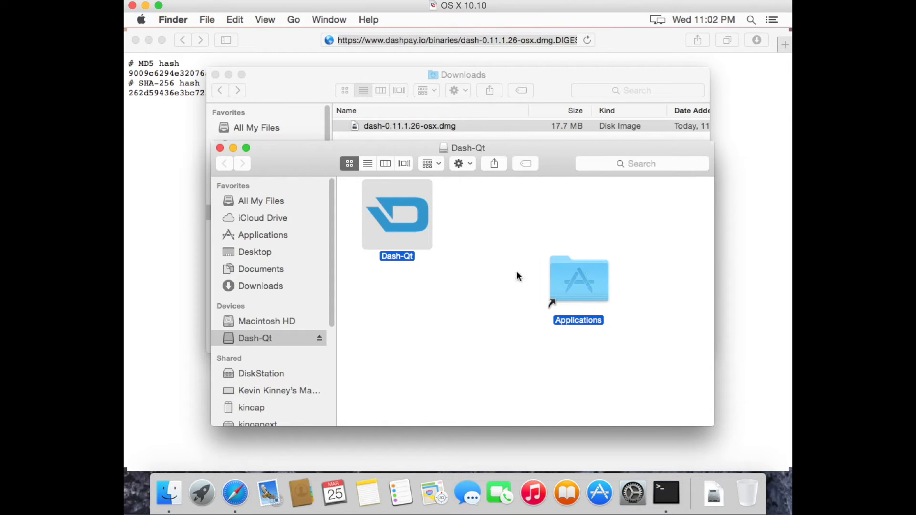
left_click(320, 338)
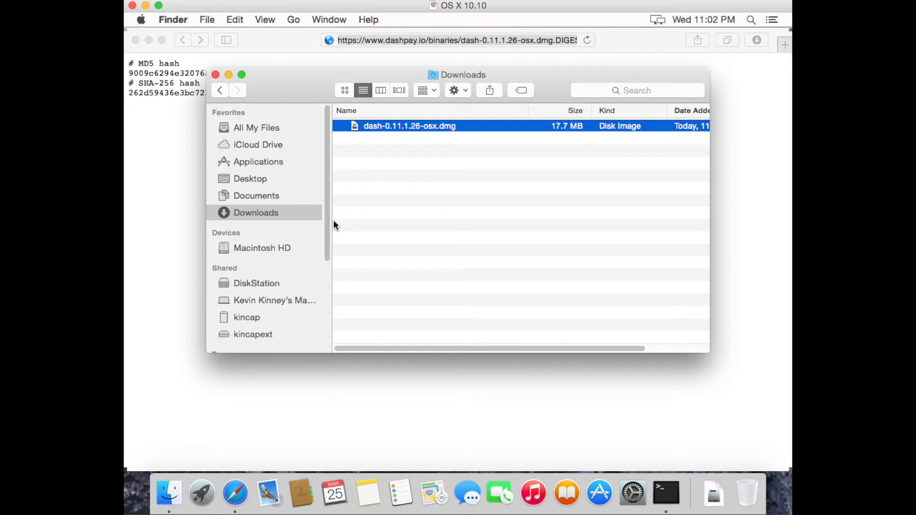
Show the Applications folder and select the installed Dash-Qt app
left_click(268, 162)
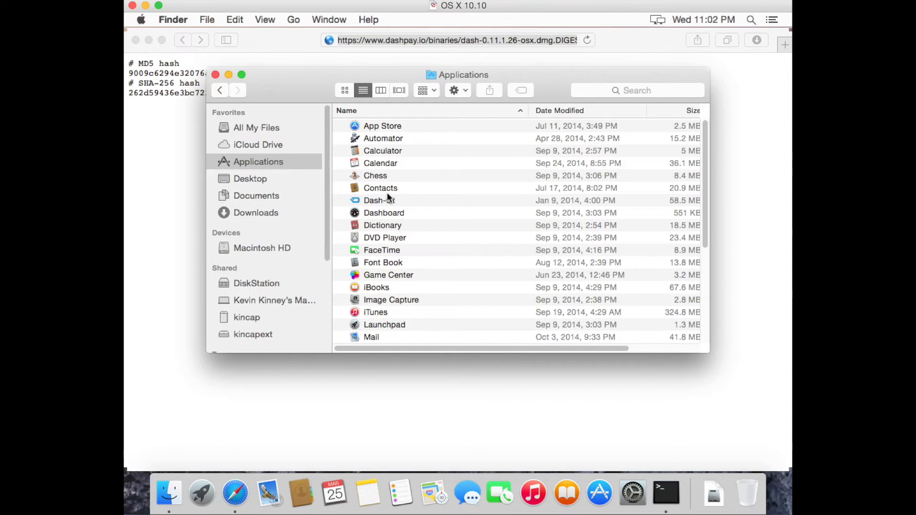
left_click(408, 213)
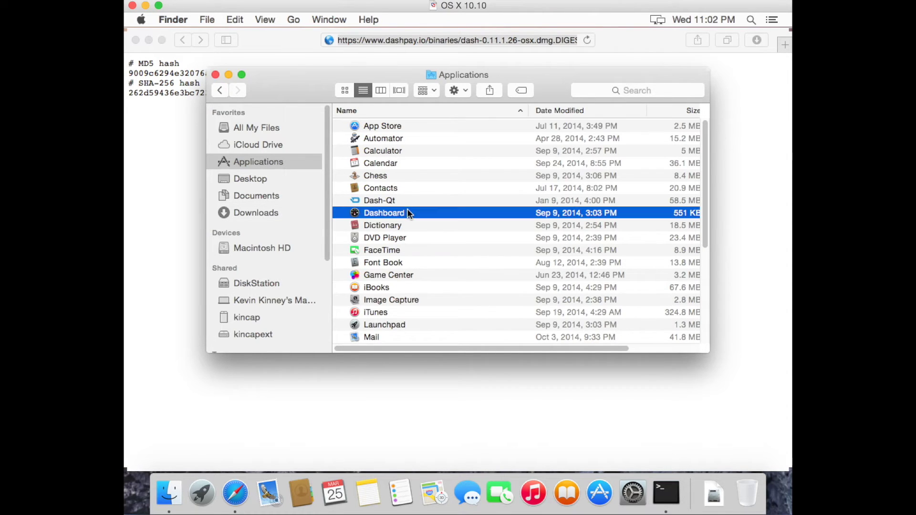
left_click(395, 201)
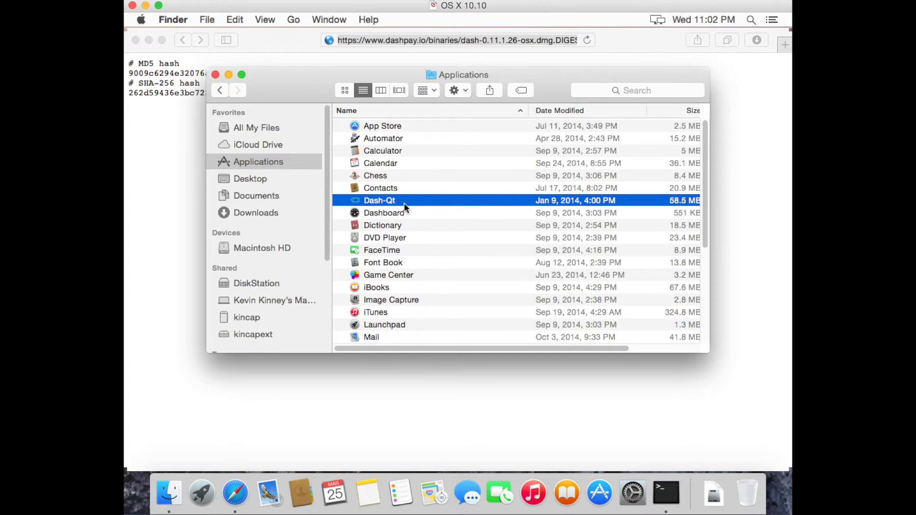
Quit Safari and Terminal
left_click(270, 46)
left_click(172, 19)
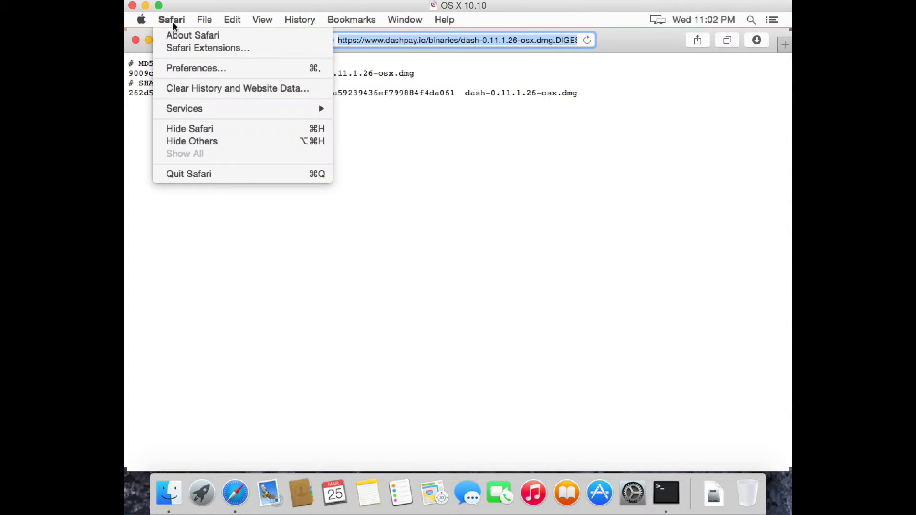
left_click(178, 169)
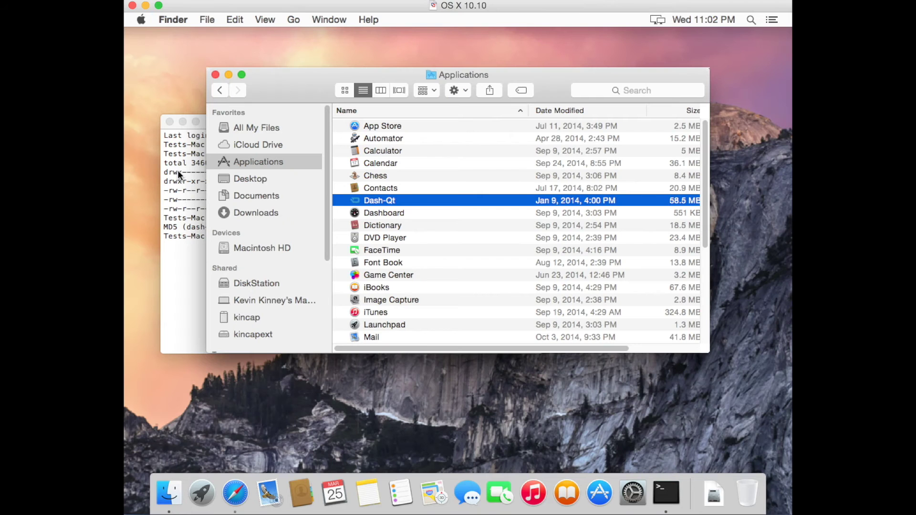
left_click_drag(278, 85, 326, 85)
left_click(199, 256)
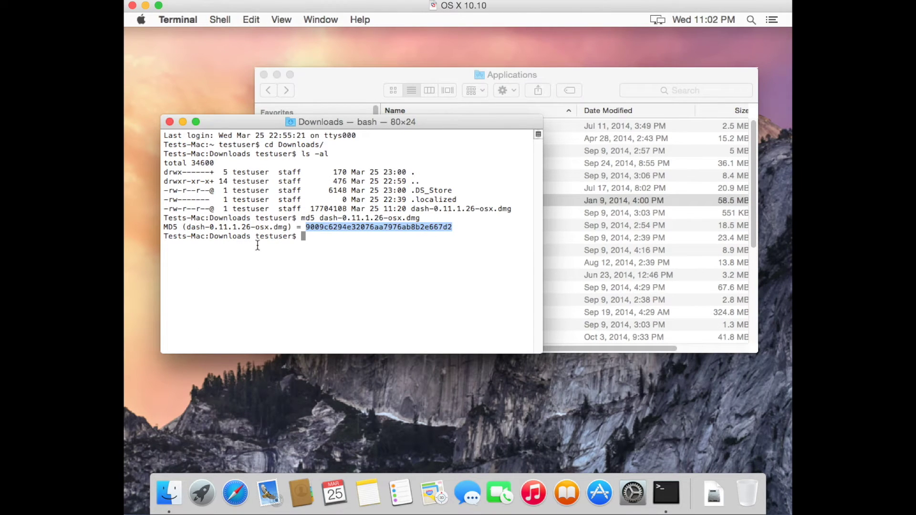
left_click(183, 20)
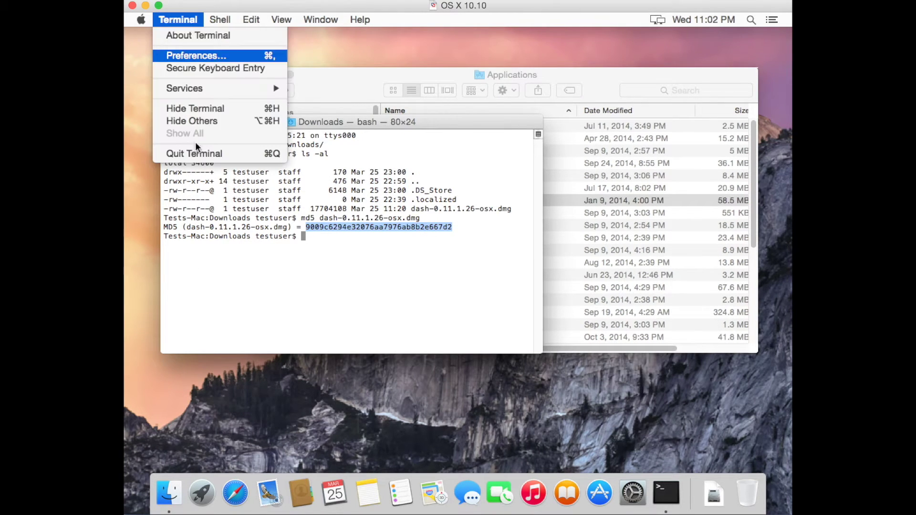
left_click(199, 155)
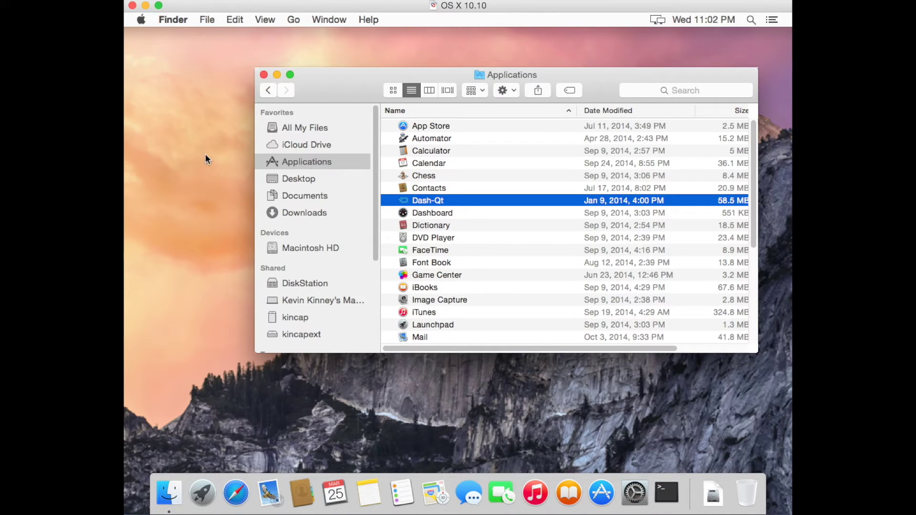
Try launching Dash-Qt and dismiss the unidentified developer warning
double_click(438, 200)
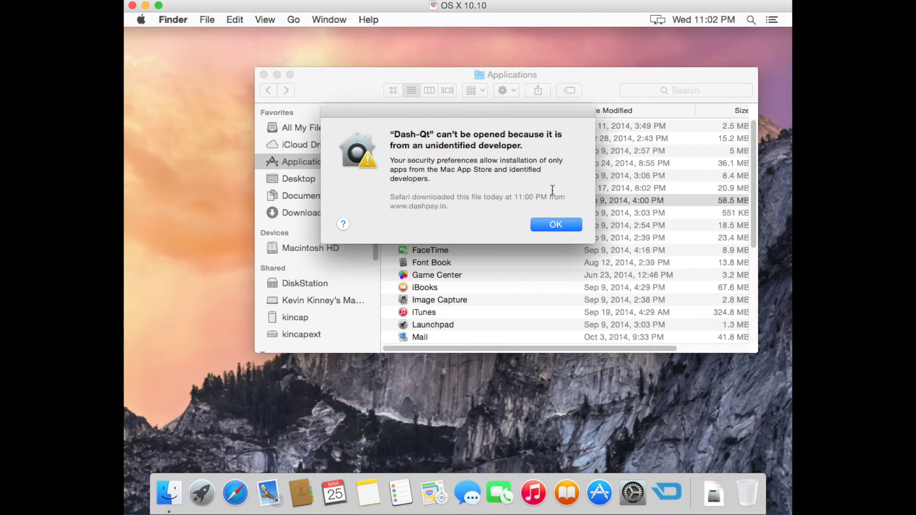
left_click(556, 225)
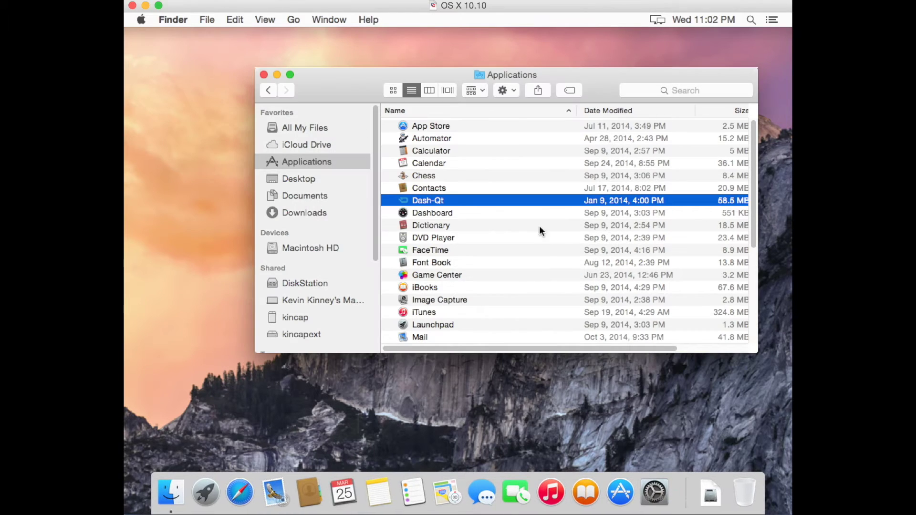
left_click(140, 20)
Open Security & Privacy in System Preferences and unlock it with the admin password
left_click(155, 53)
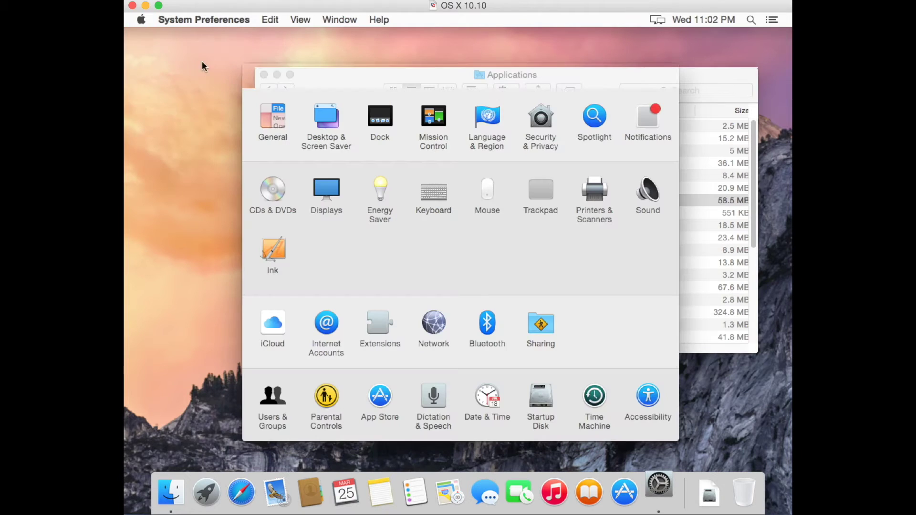
left_click(532, 124)
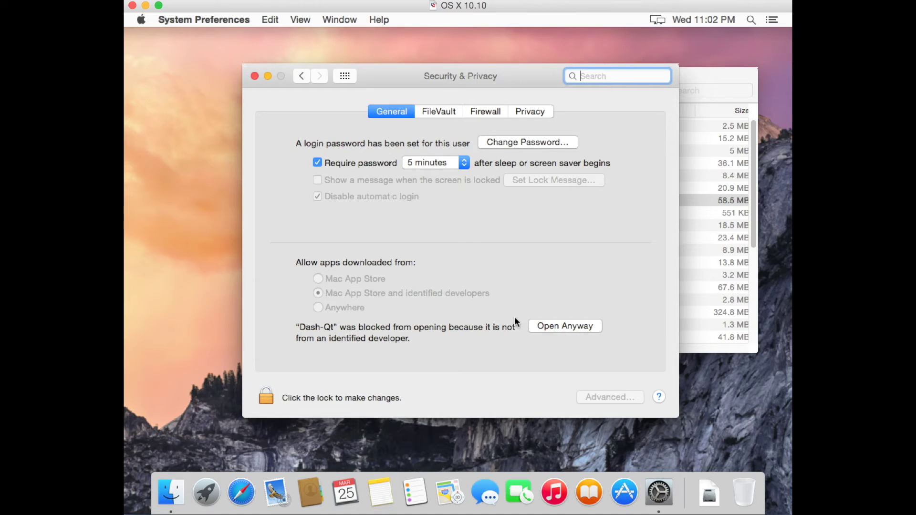
left_click(265, 396)
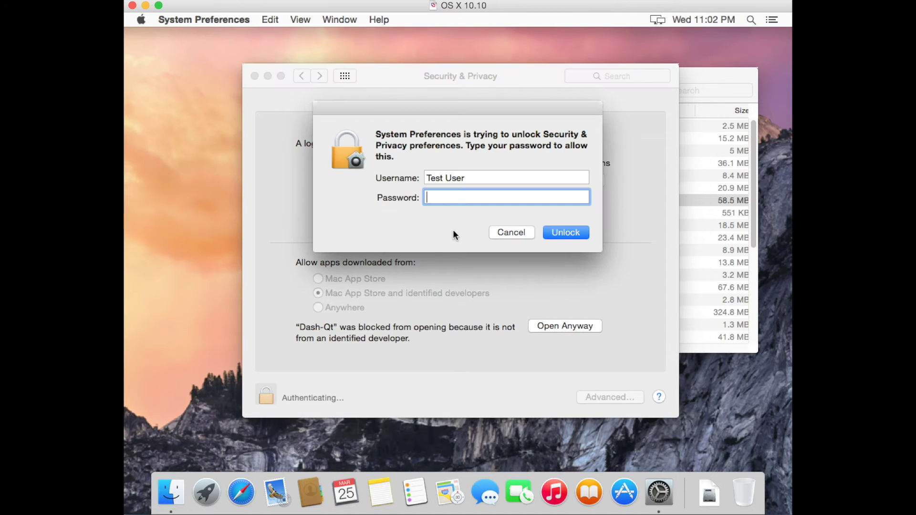
type("test")
key("Return")
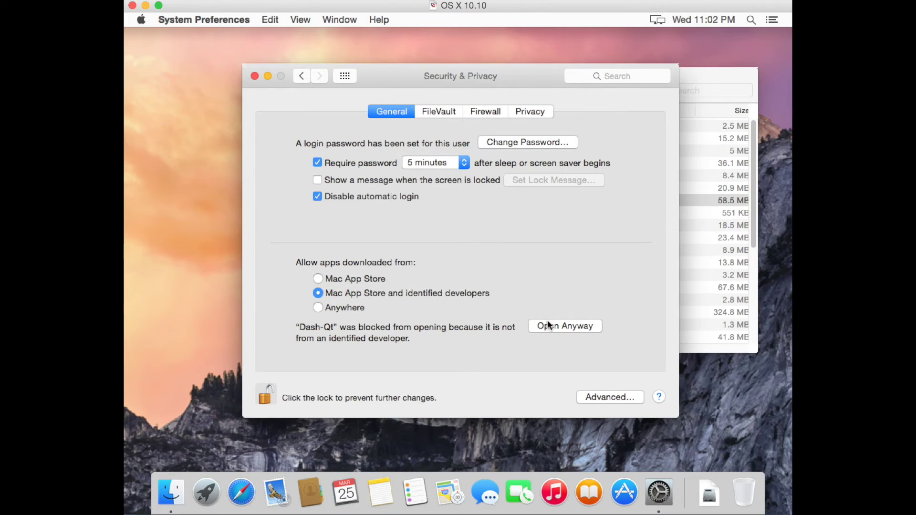
Allow apps downloaded from Anywhere, confirm the change, and lock the settings again
left_click(342, 306)
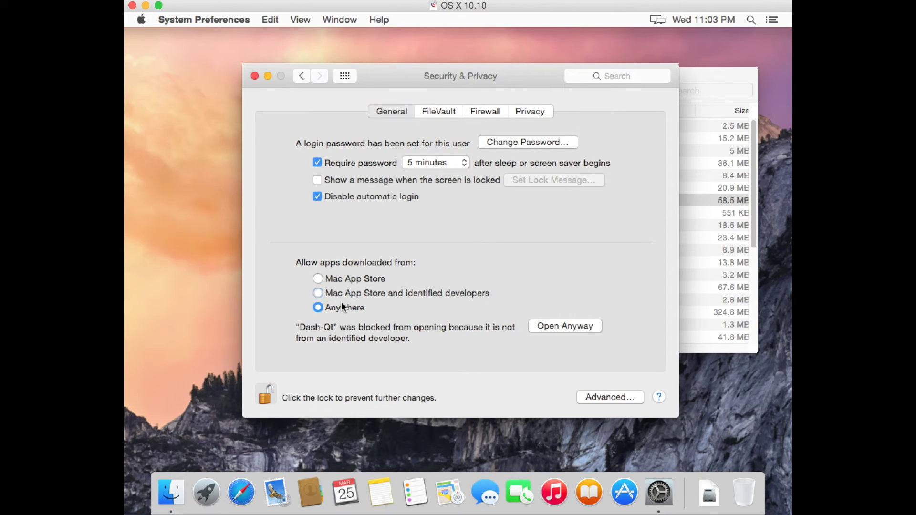
left_click(496, 176)
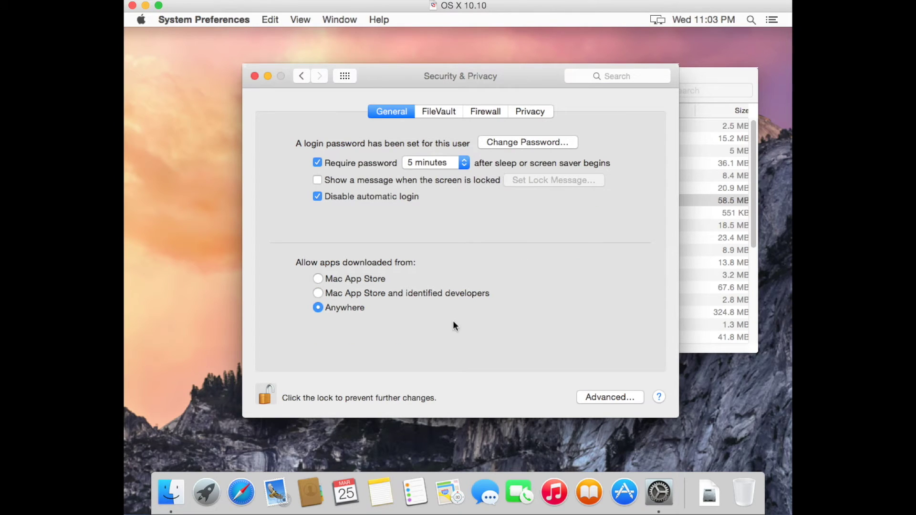
left_click(266, 396)
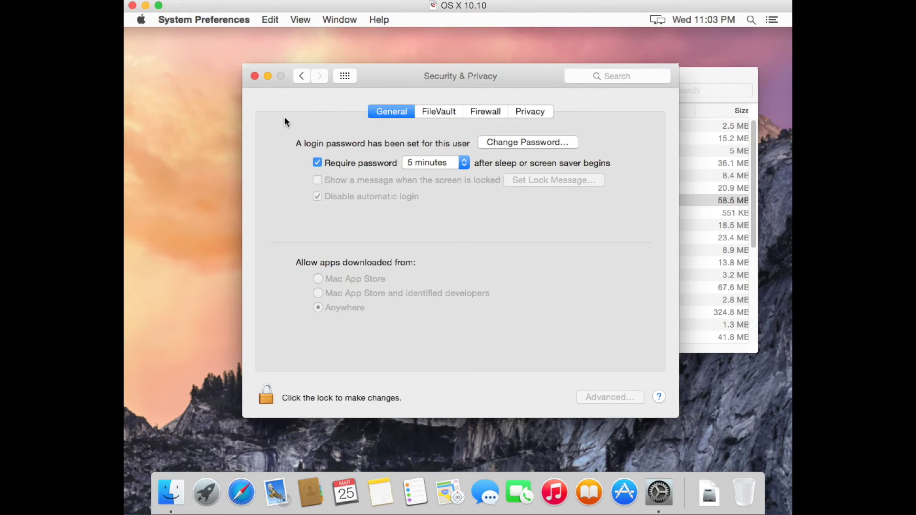
Launch Dash-Qt, confirm opening it, accept the default data directory, and close the Finder window
left_click(256, 76)
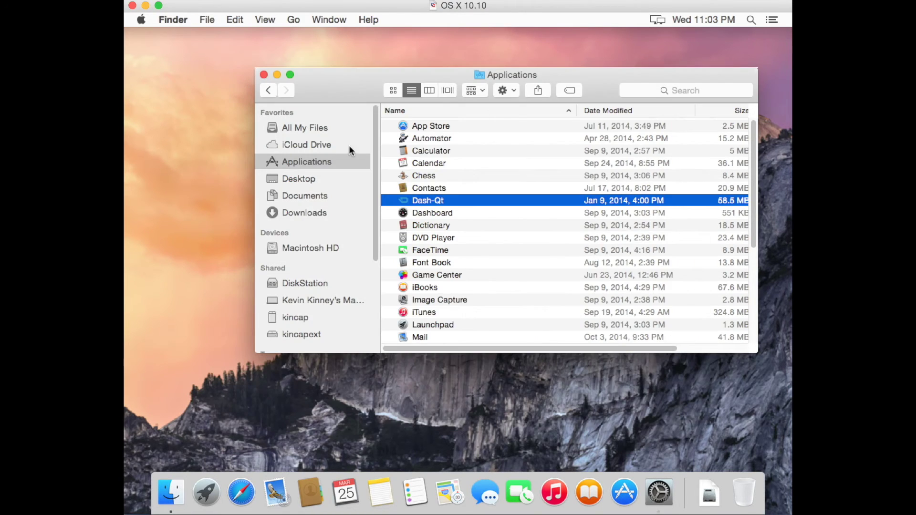
double_click(437, 203)
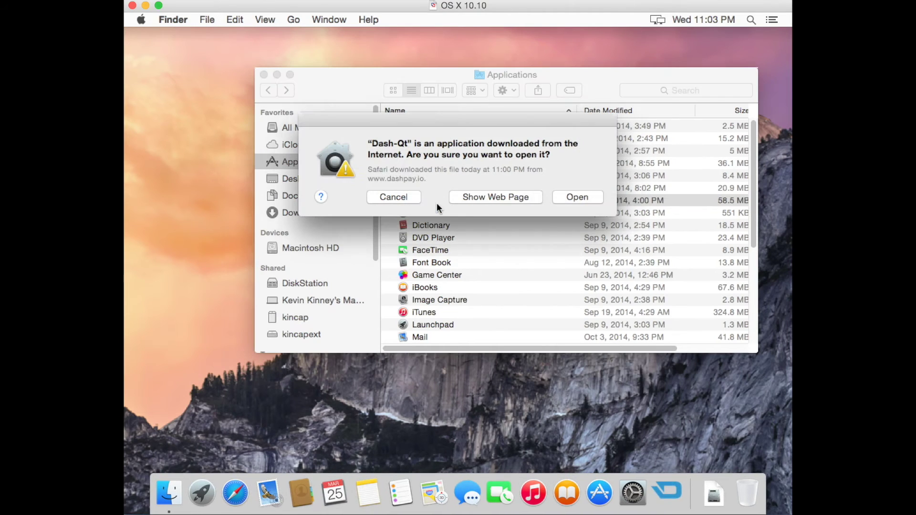
left_click(583, 199)
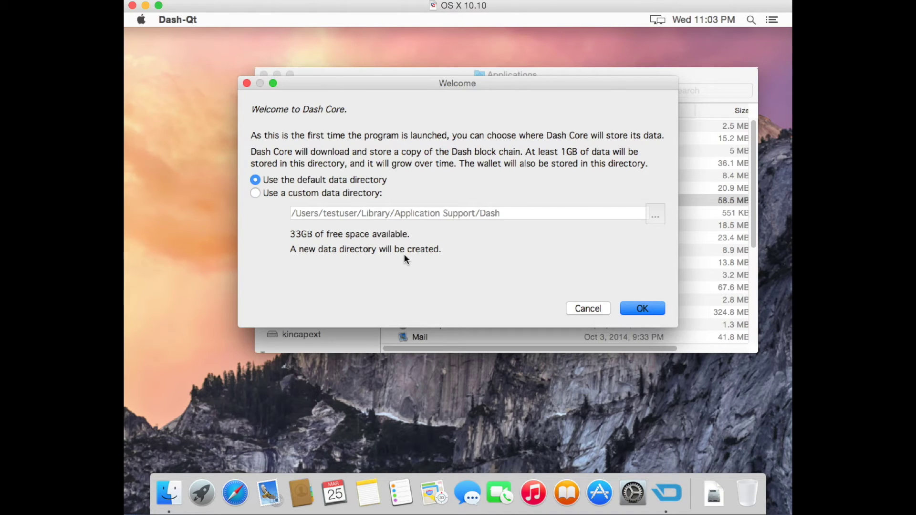
left_click(642, 310)
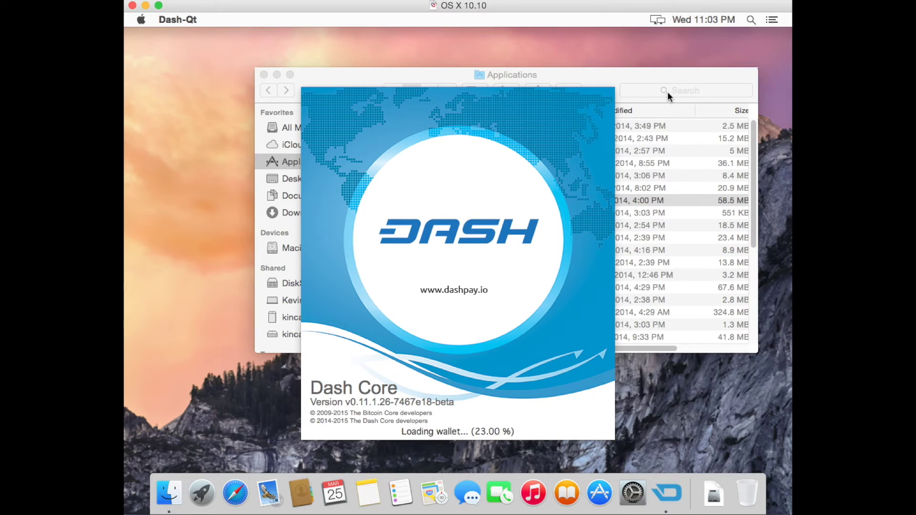
left_click(668, 76)
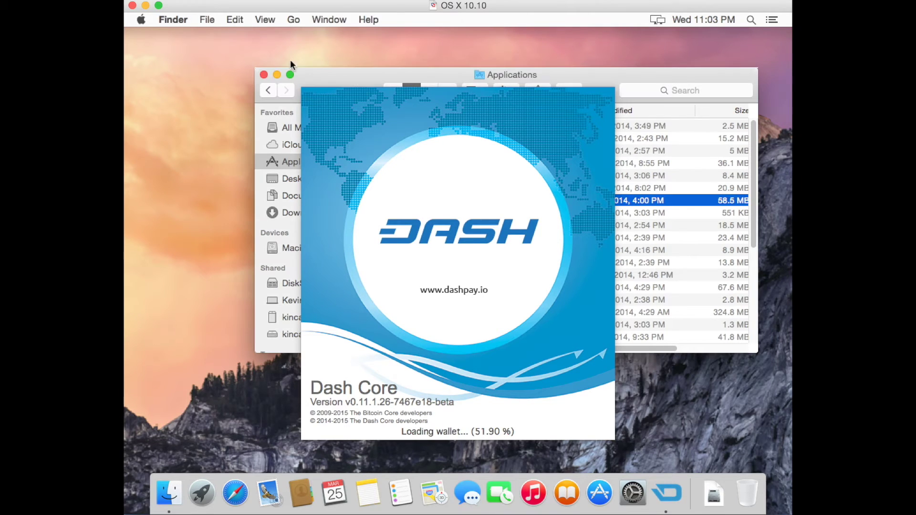
left_click(264, 75)
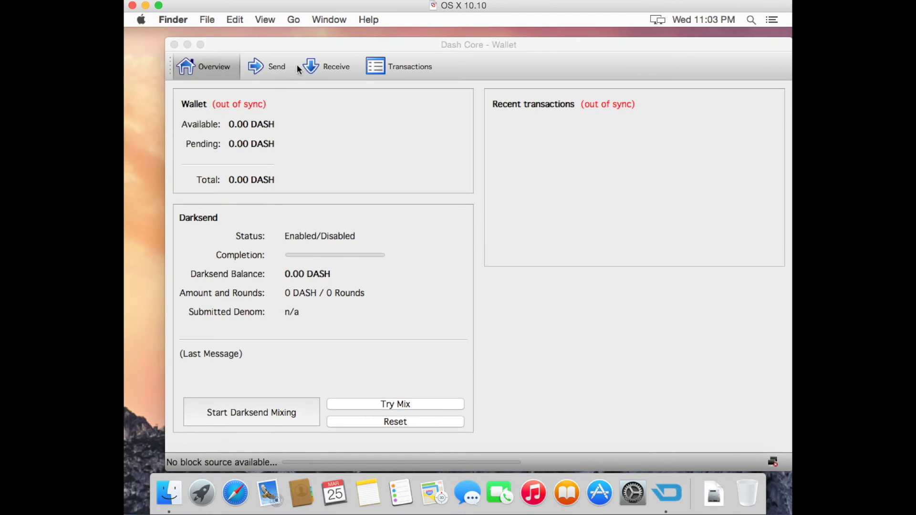
Reposition the wallet window and confirm it is up to date after processing 241815 blocks
left_click_drag(489, 44, 471, 39)
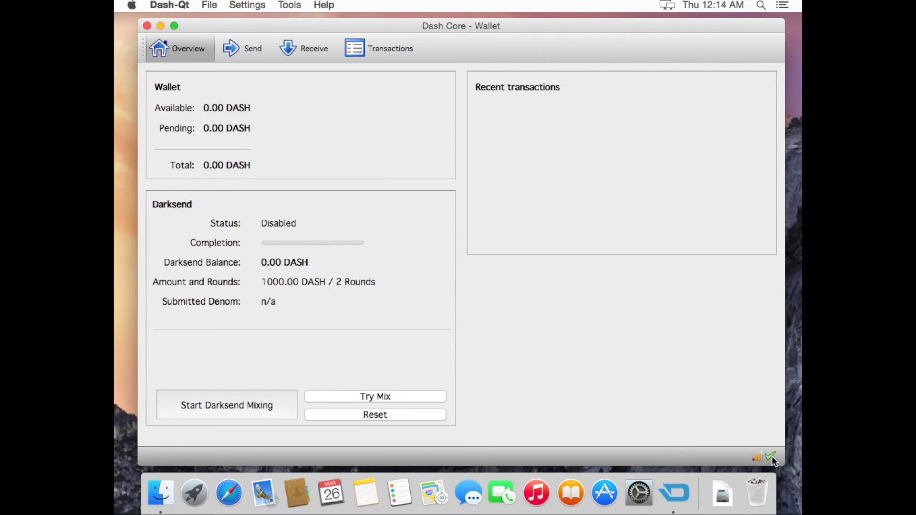
mouse_move(773, 461)
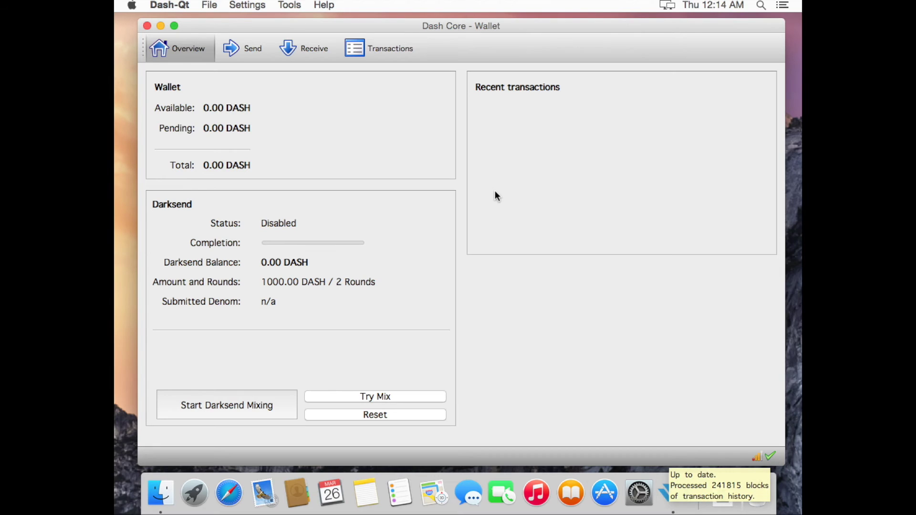
Encrypt the wallet via Settings > Encrypt Wallet with a new passphrase, then let Dash-Qt close
left_click(212, 6)
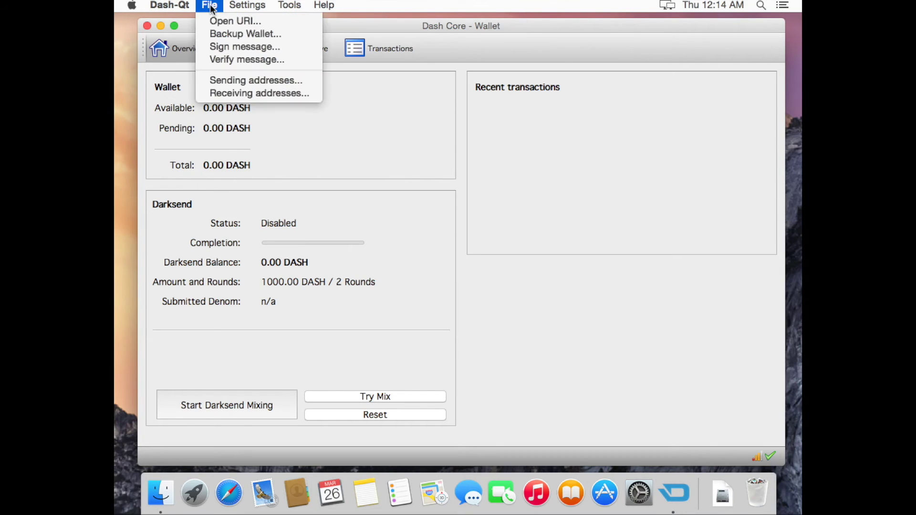
mouse_move(234, 7)
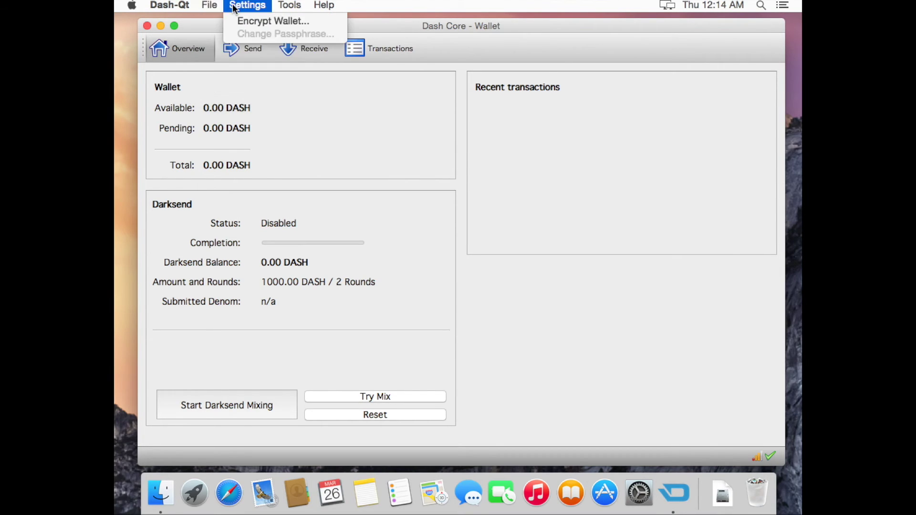
left_click(243, 21)
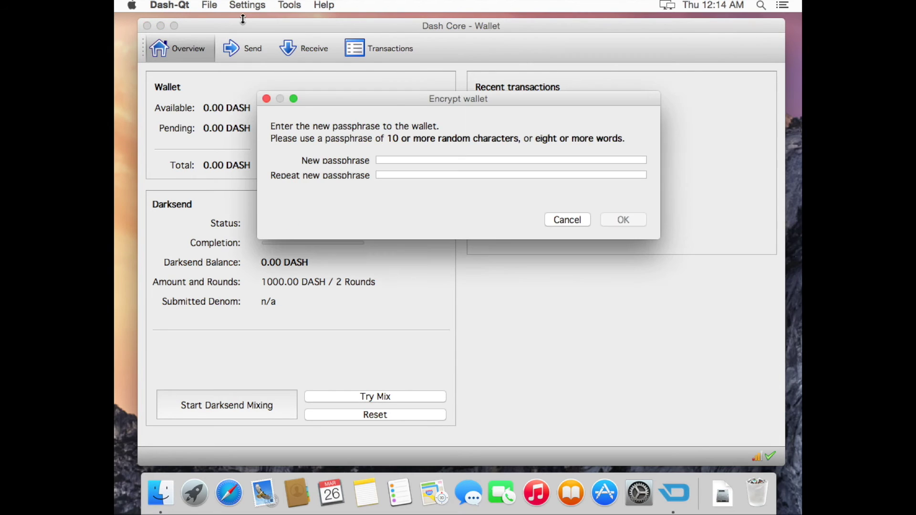
type("***********")
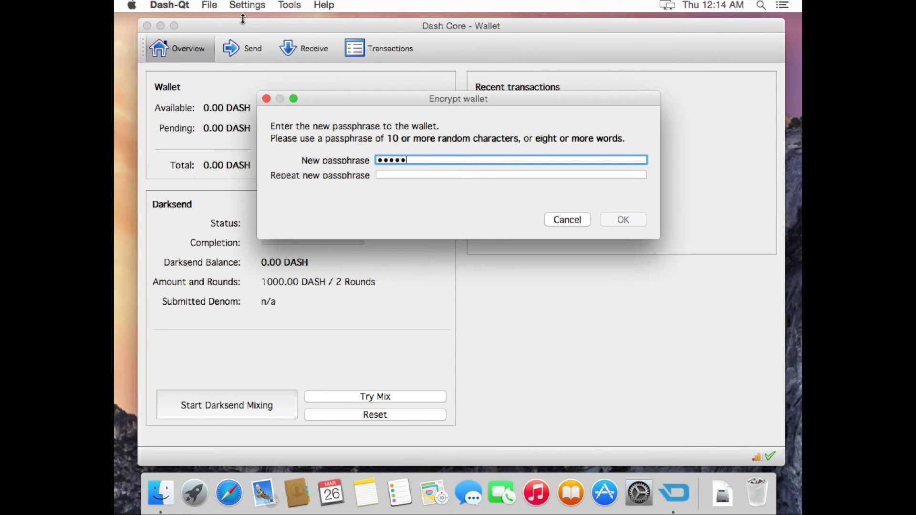
key("Tab")
type("*******")
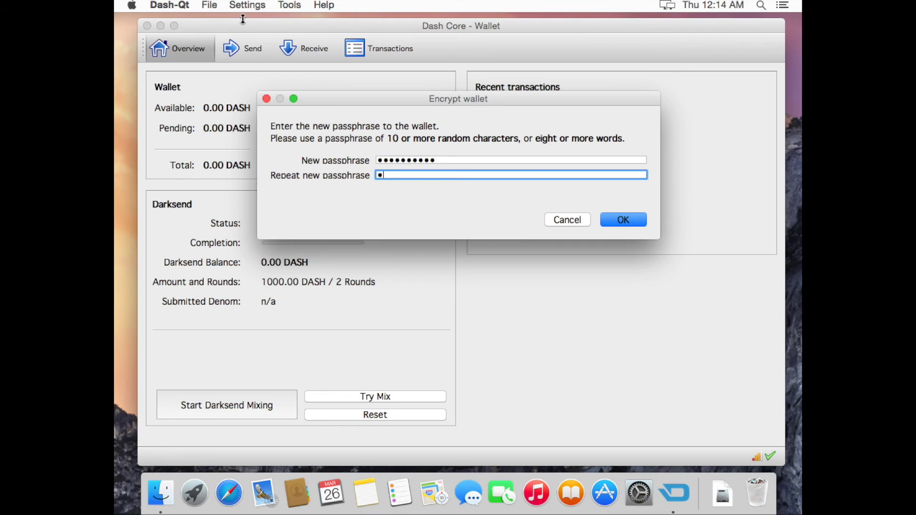
type("****")
left_click(608, 223)
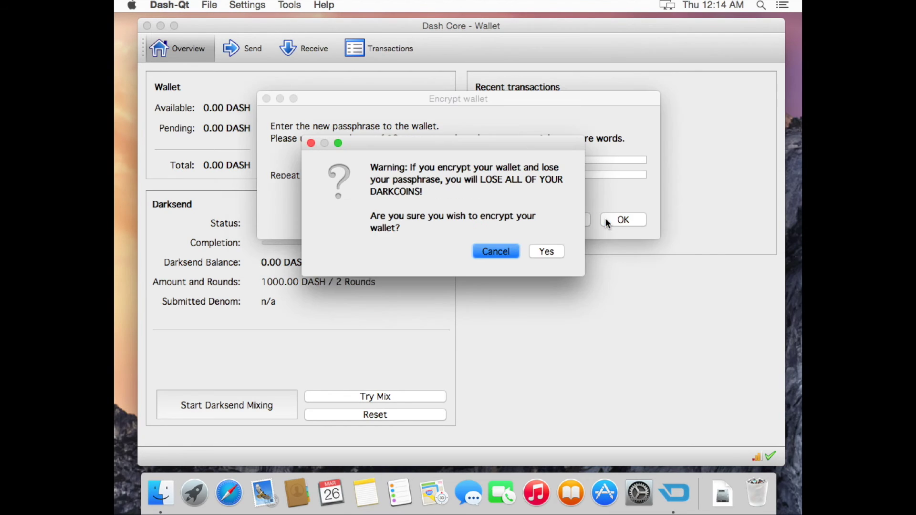
left_click(546, 252)
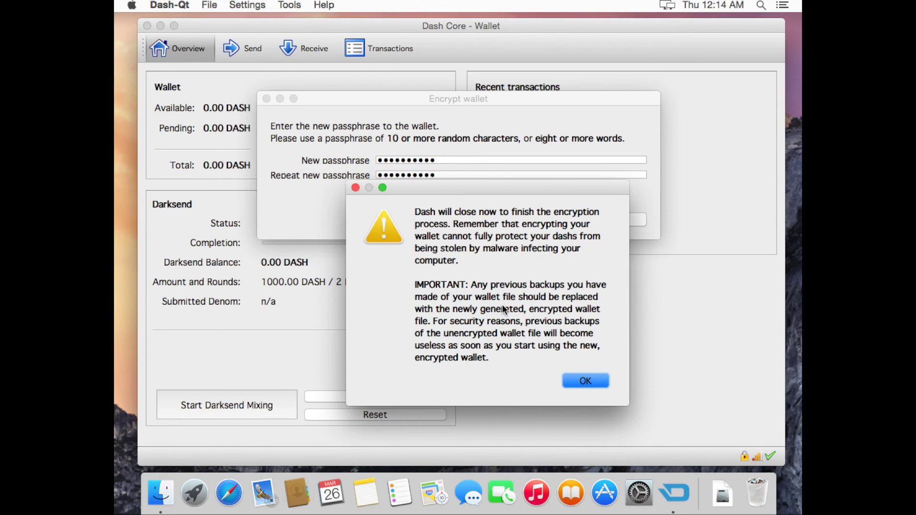
left_click(579, 380)
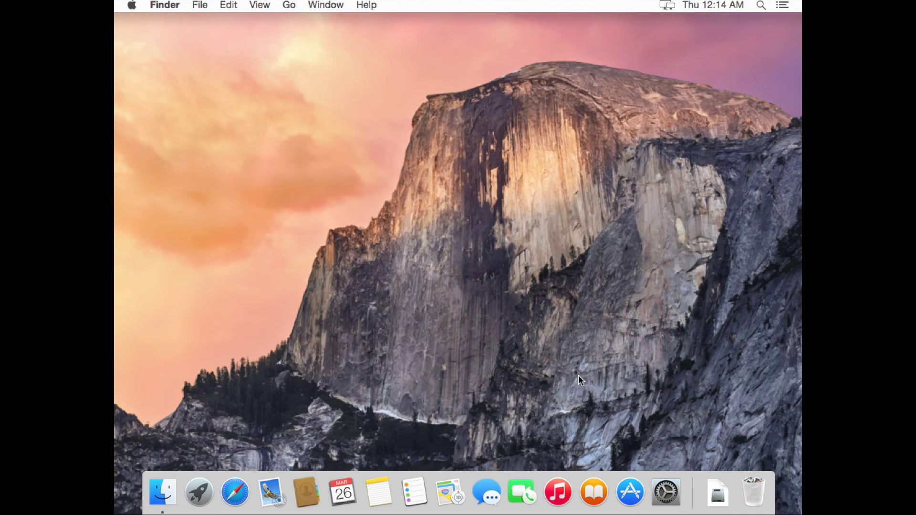
Relaunch Dash-Qt from Applications, close Finder, and check the status-bar lock icon shows it locked
left_click(162, 493)
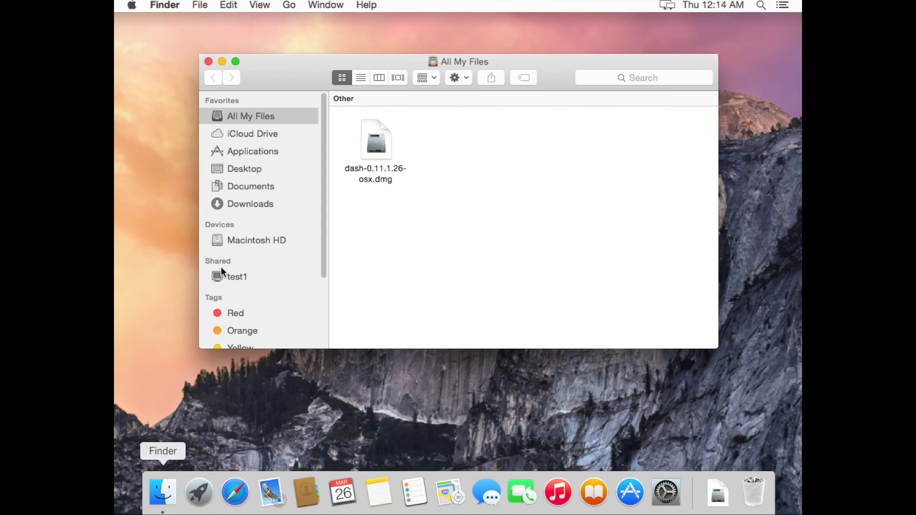
left_click(259, 153)
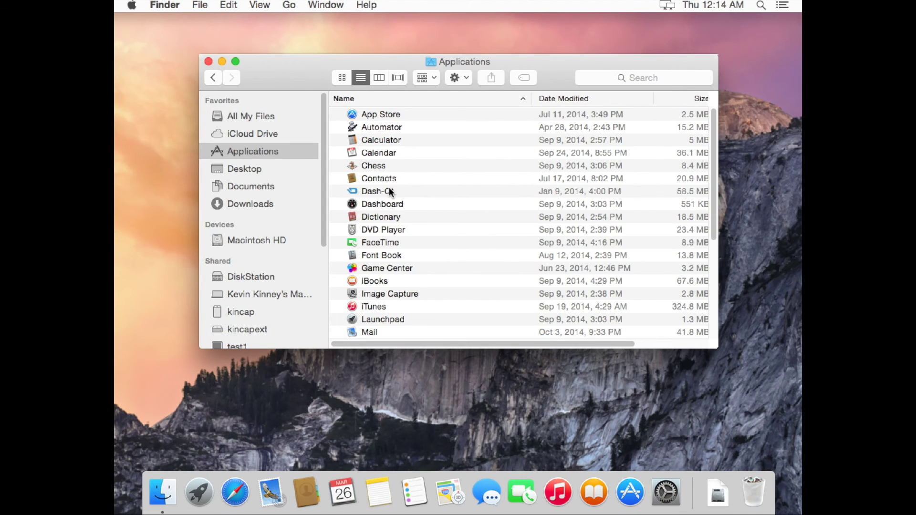
double_click(389, 191)
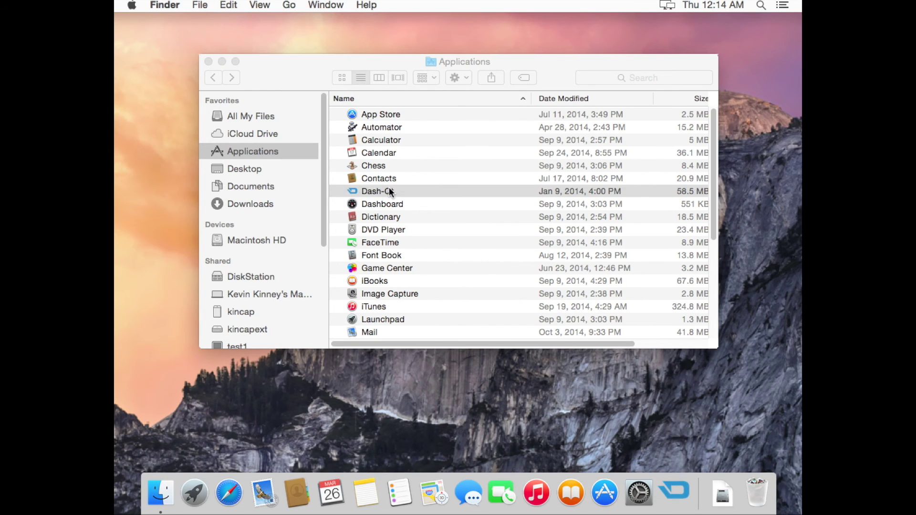
left_click(212, 62)
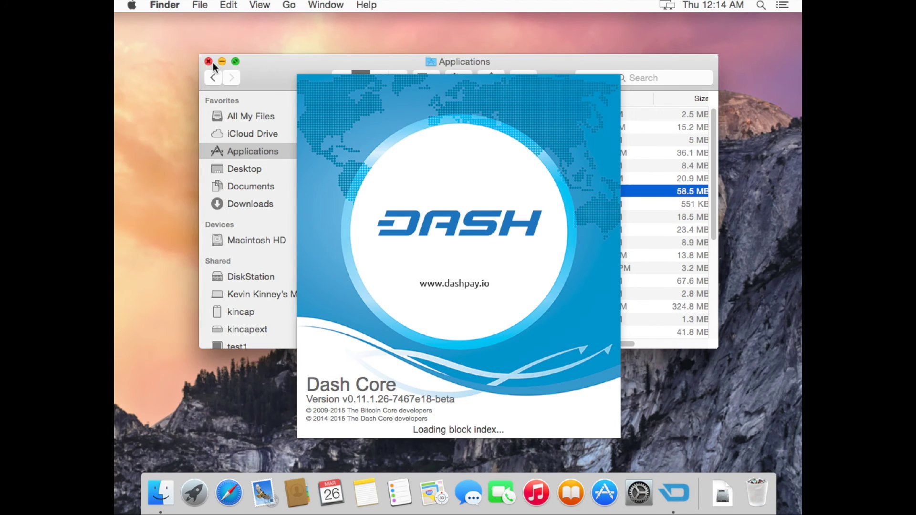
left_click(208, 62)
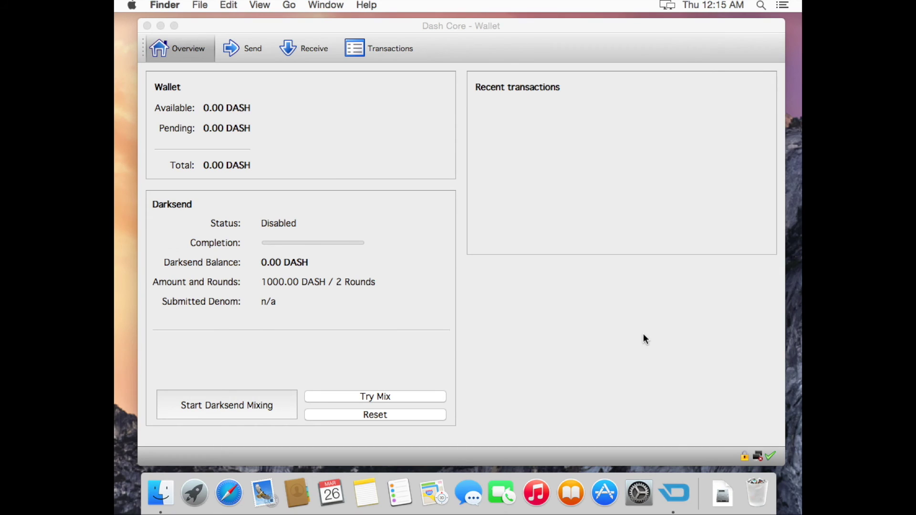
left_click(747, 461)
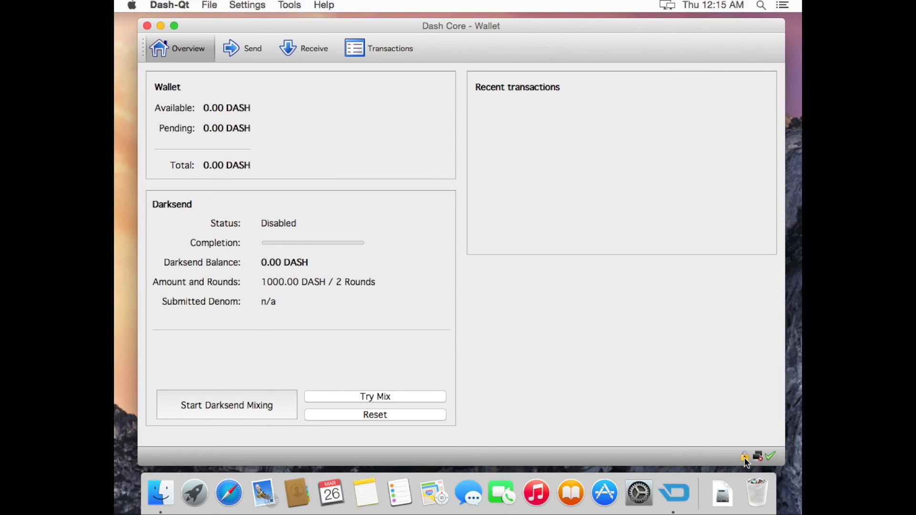
mouse_move(747, 461)
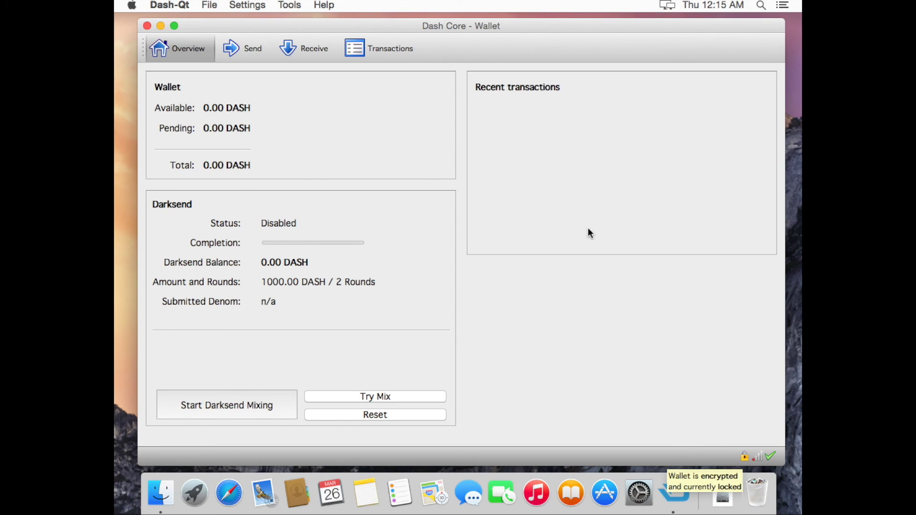
Request a payment labelled test1, copy its receiving address, and close the request window
left_click(321, 42)
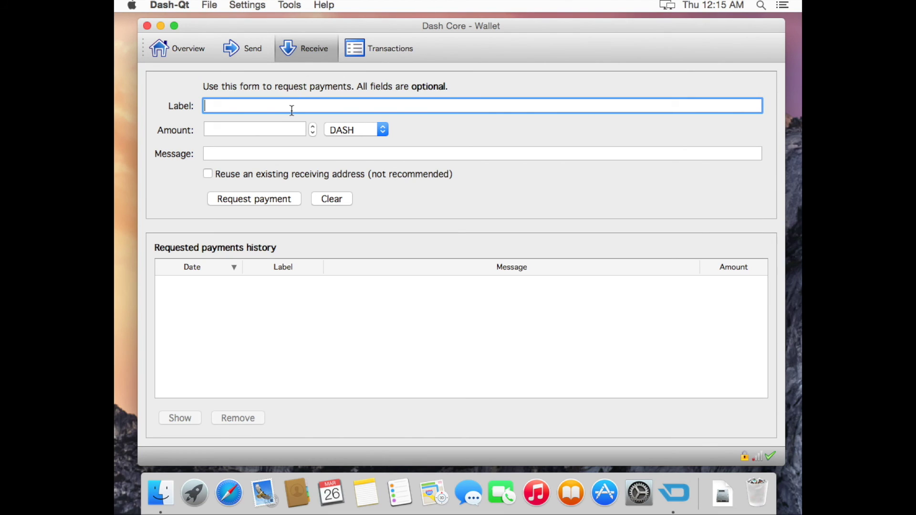
type("test1")
left_click(268, 199)
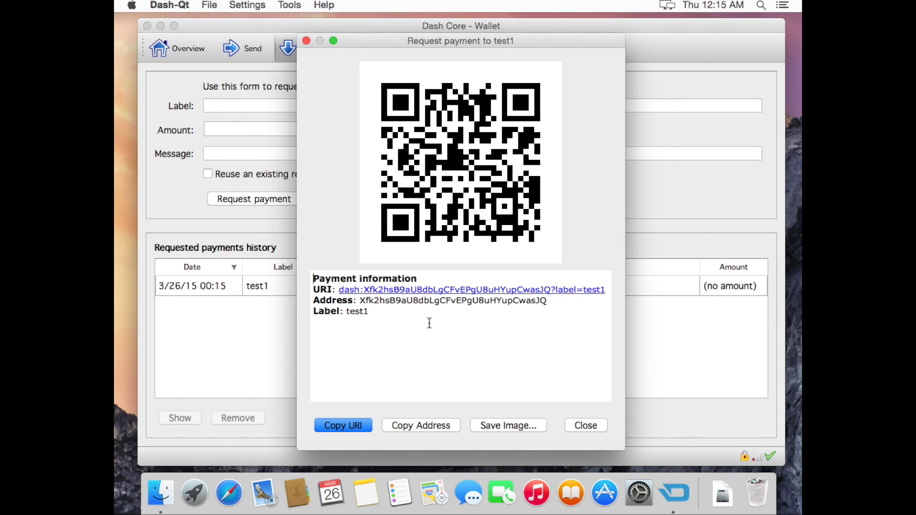
left_click(435, 425)
left_click(590, 426)
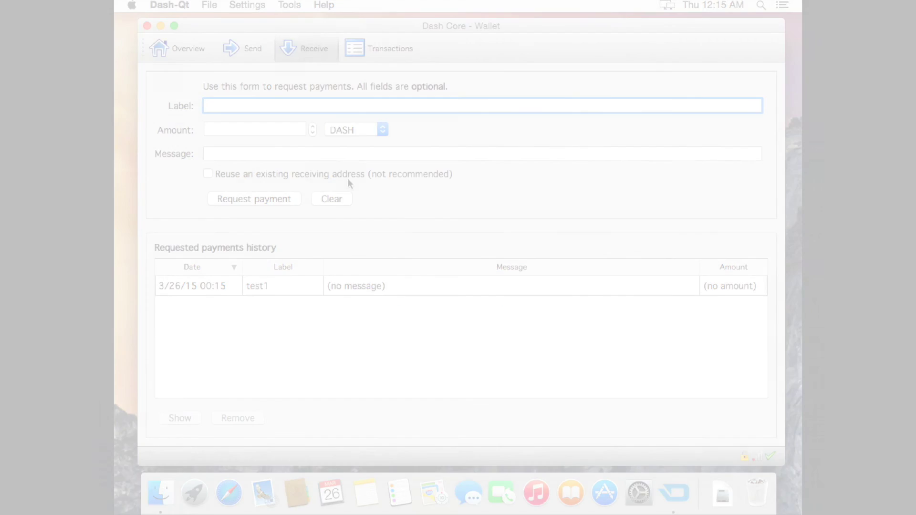